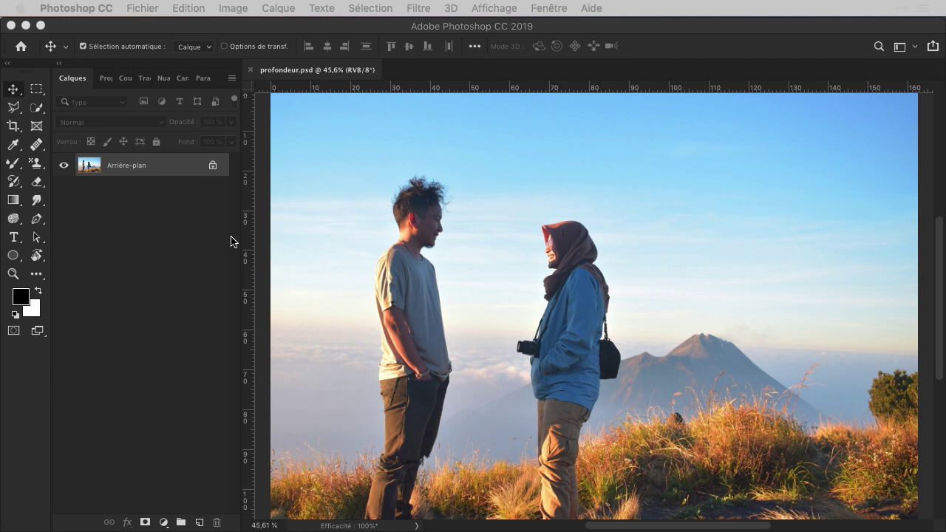
Create a new alpha channel named profondeur and fill it entirely with white.
click(127, 85)
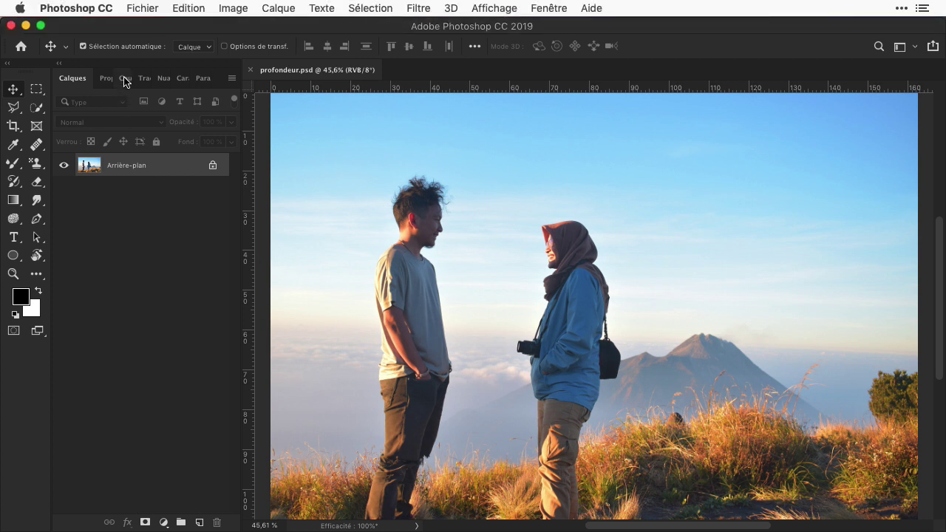
click(124, 78)
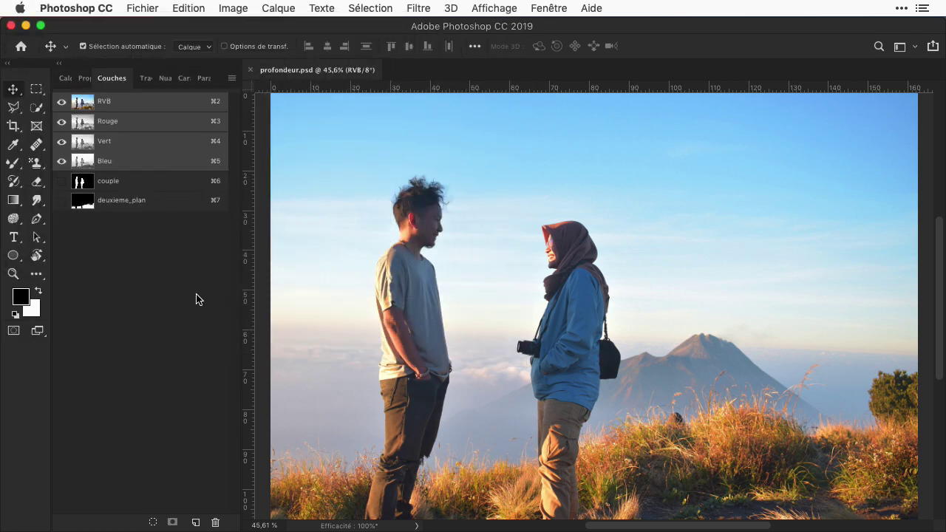
click(196, 523)
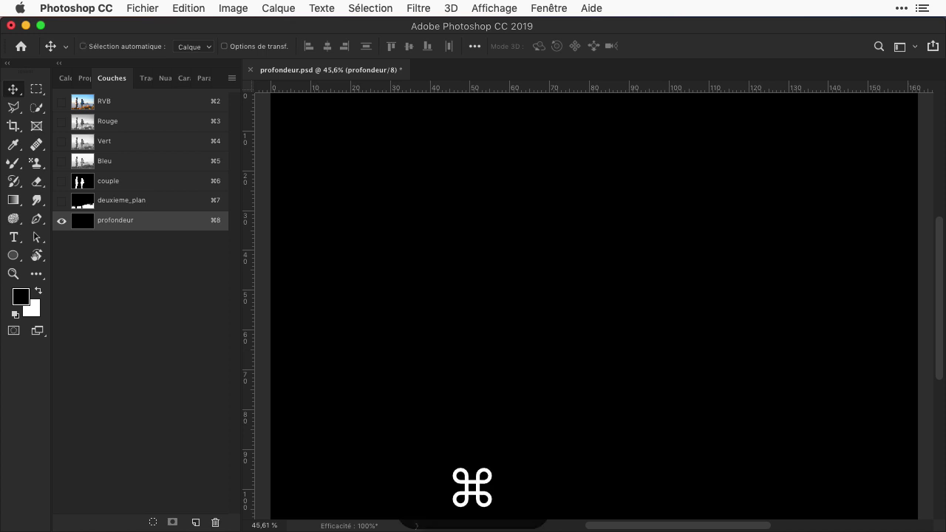
key(super+a)
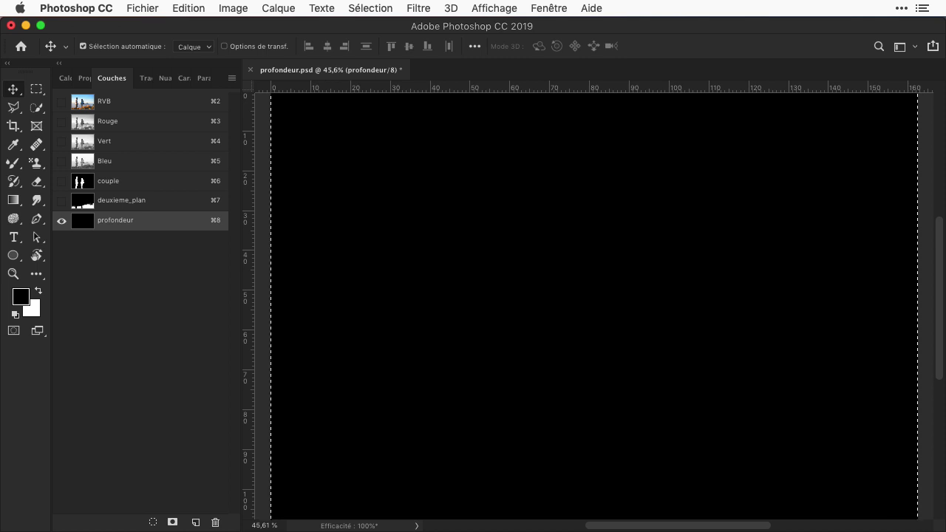
key(super+BackSpace)
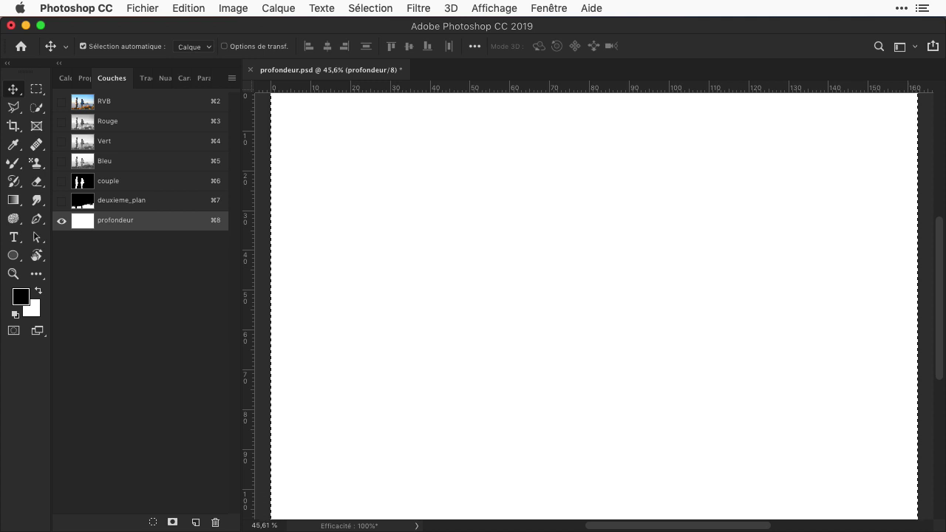
key(super+d)
Load the couple channel as a new selection and fill it with black in the profondeur channel.
click(376, 10)
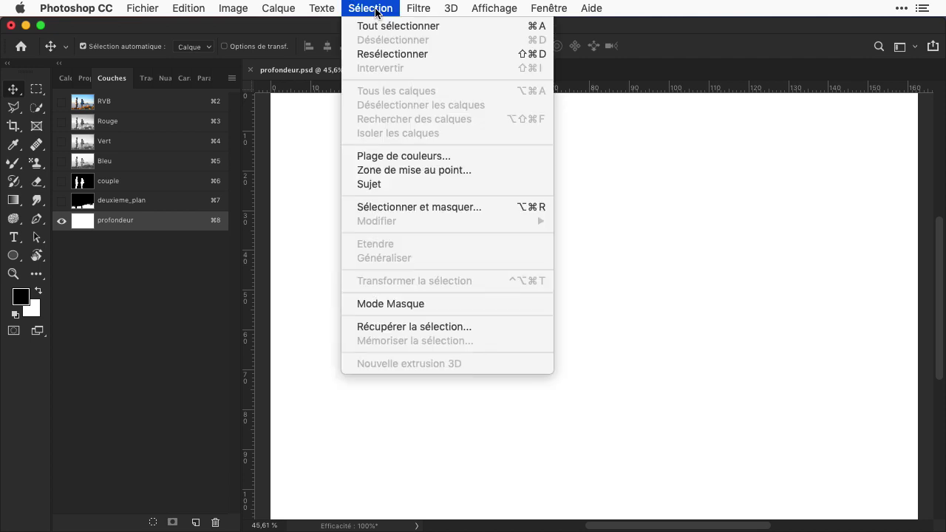
click(488, 328)
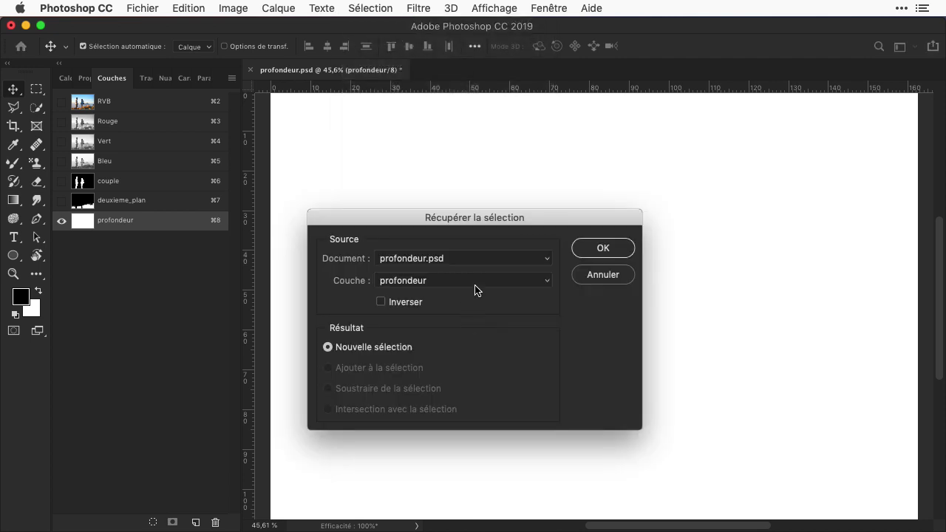
click(495, 285)
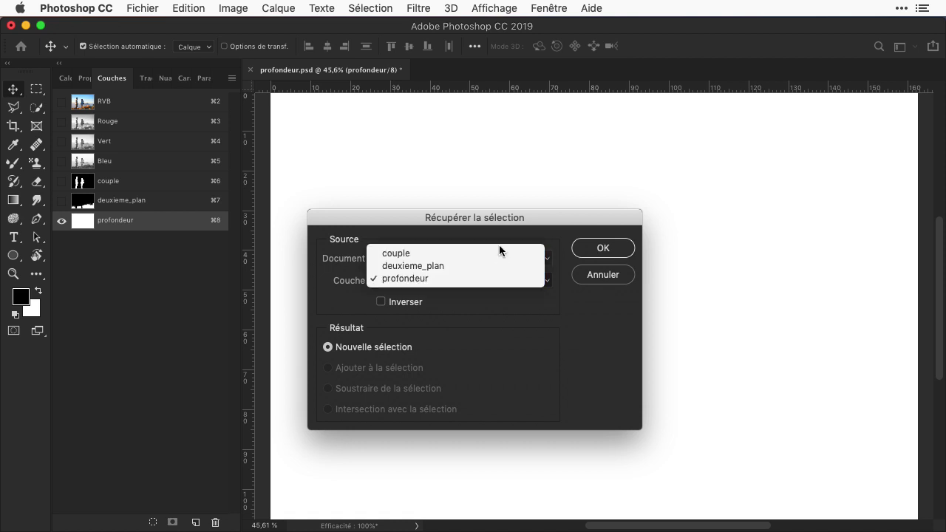
click(494, 253)
click(604, 249)
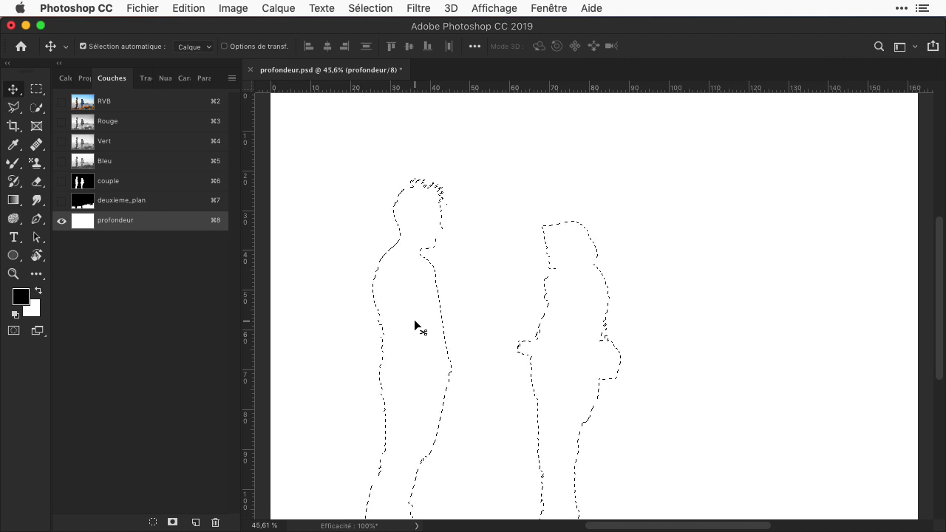
key(alt+BackSpace)
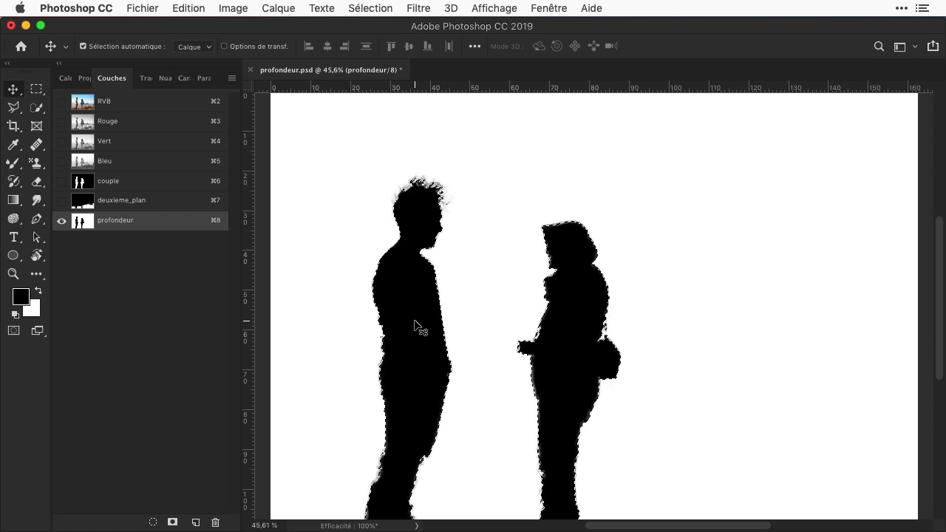
Load the deuxieme_plan channel as a selection and start a Fill with a custom colour in the profondeur channel.
super+click(83, 200)
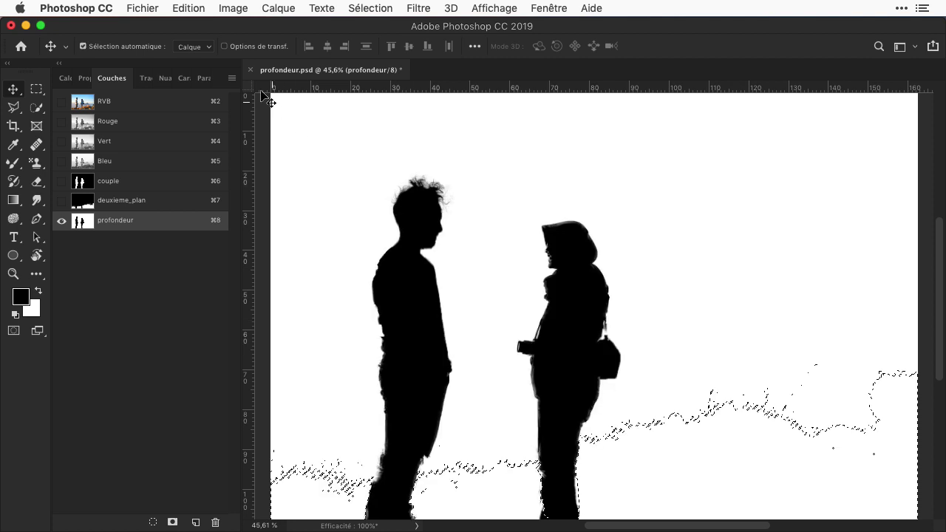
click(187, 9)
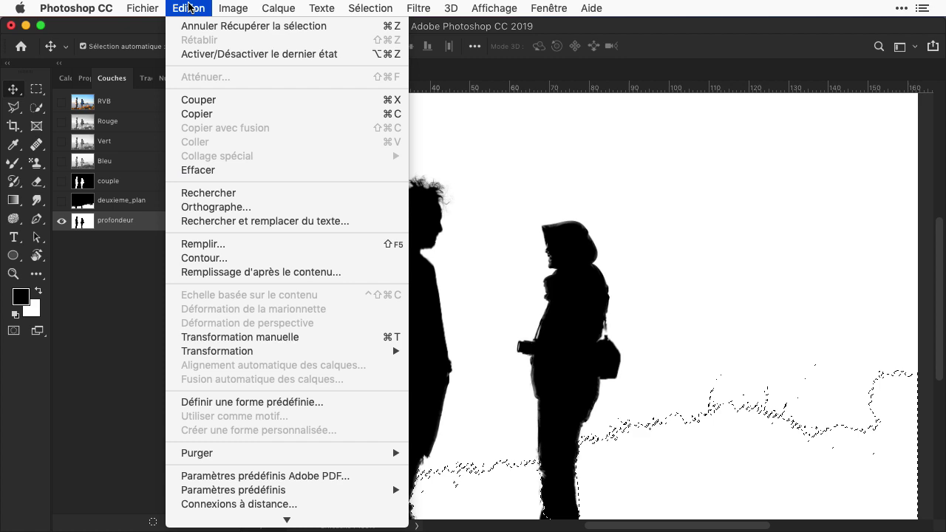
click(235, 249)
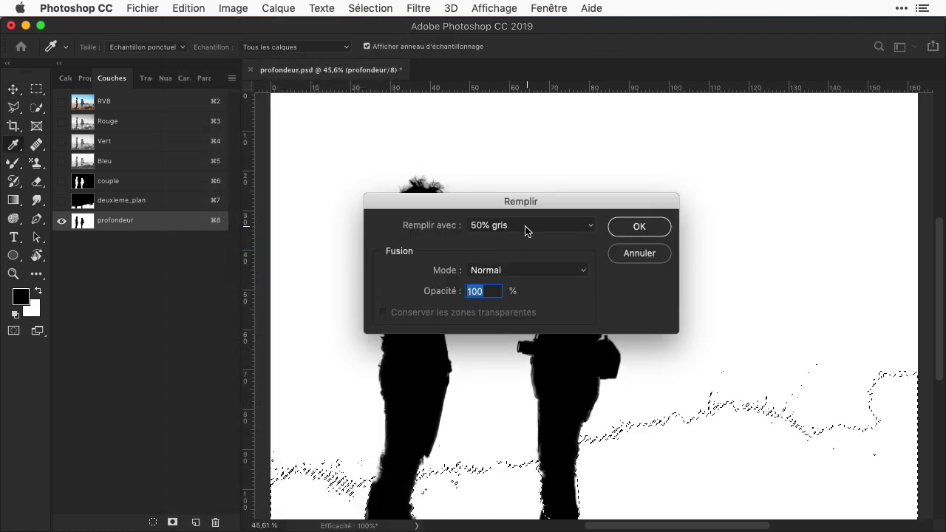
click(593, 228)
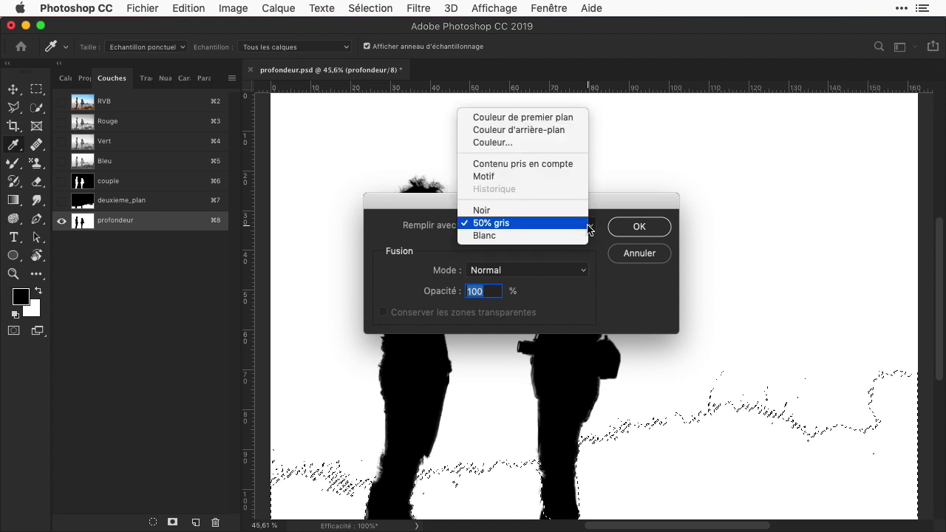
click(575, 142)
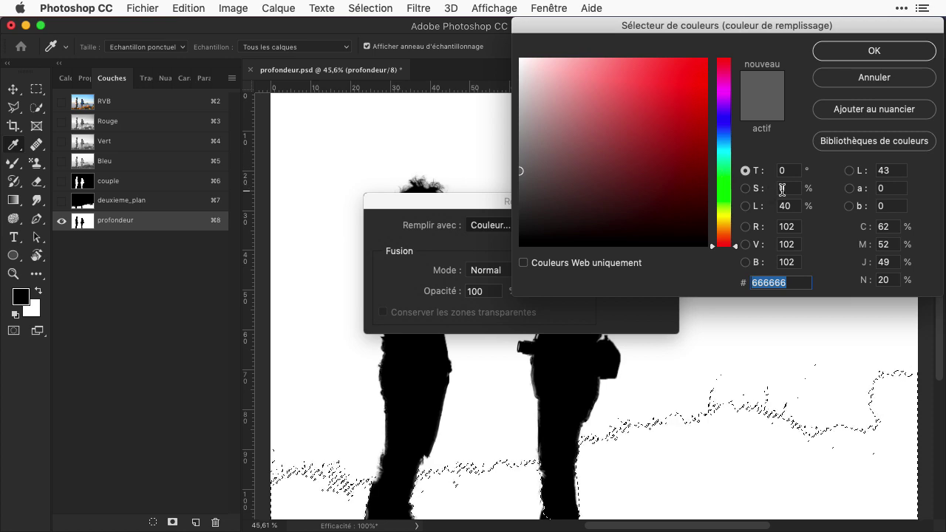
Fill the selected foreground area with a grey of C 0, M 0, J 0, N 70 % and deselect it.
double_click(884, 227)
text(0)
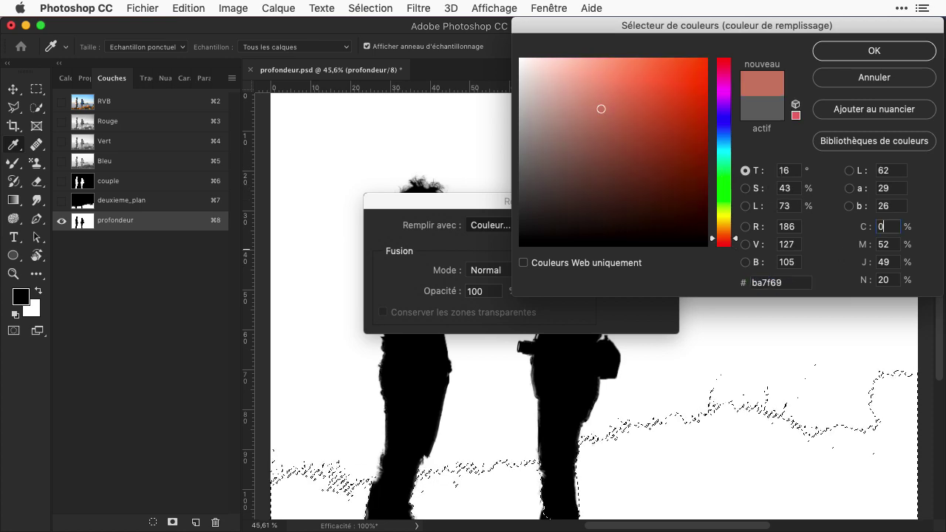
key(Tab)
text(0)
key(Tab)
text(0)
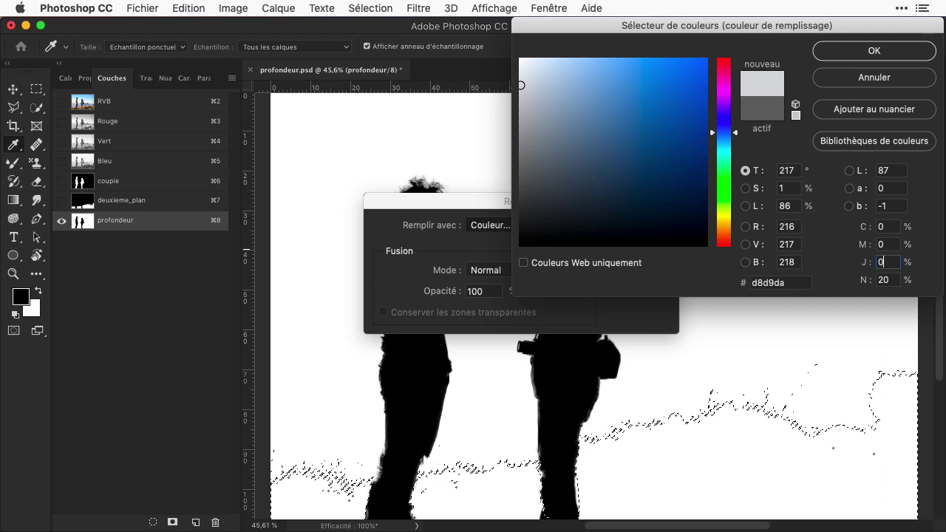
key(Tab)
text(70)
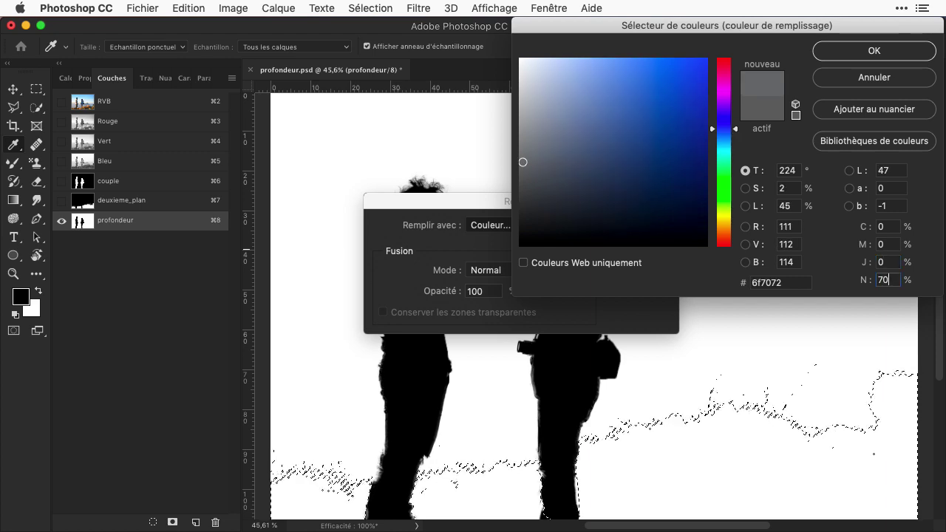
key(Return)
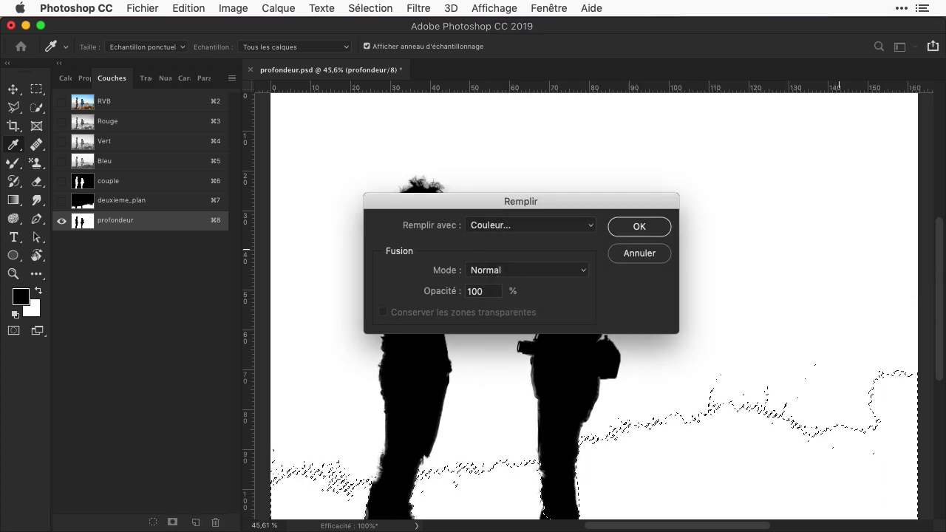
click(639, 232)
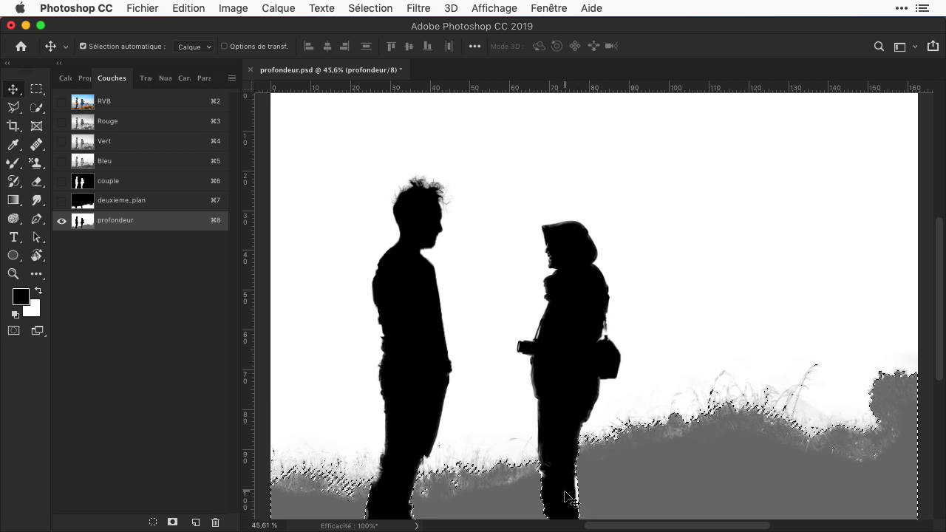
key(super+d)
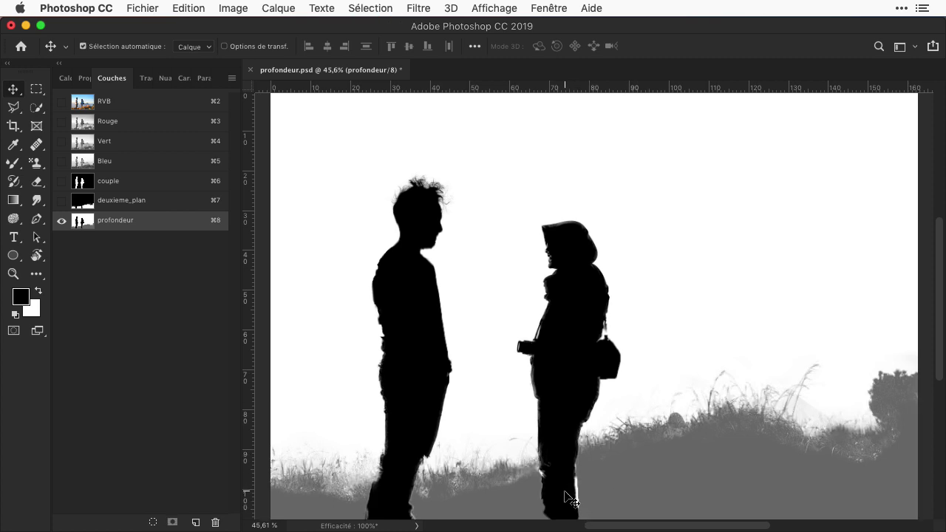
Reactivate the RVB composite channel and open the Flou de l'objectif filter for the photo.
click(108, 106)
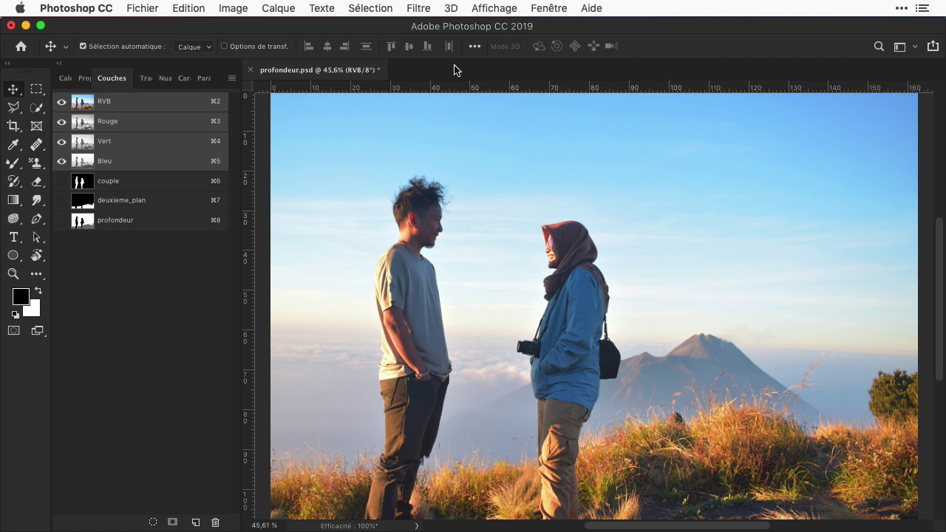
click(418, 9)
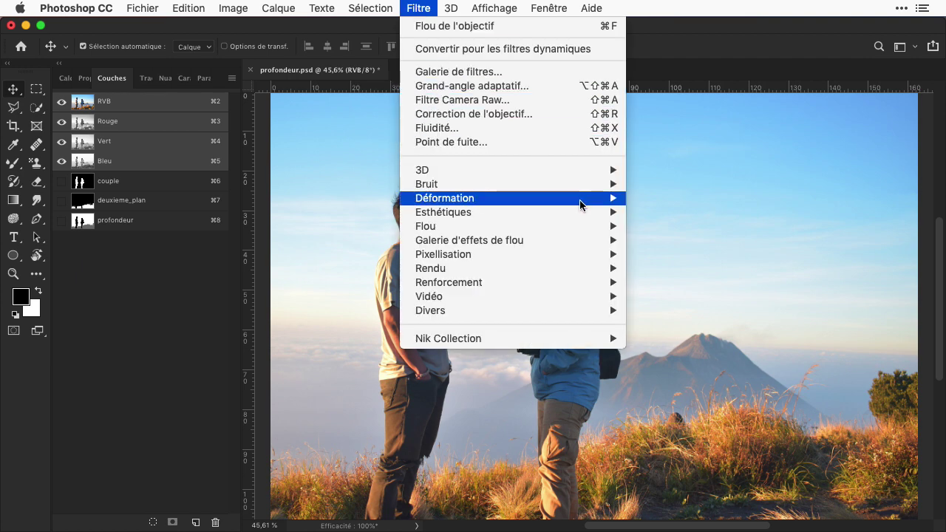
mouse_move(595, 226)
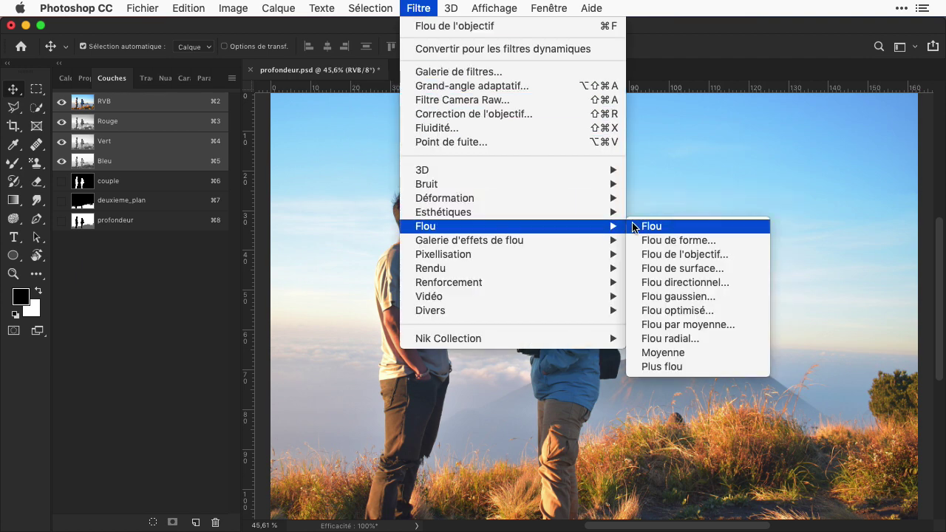
click(732, 254)
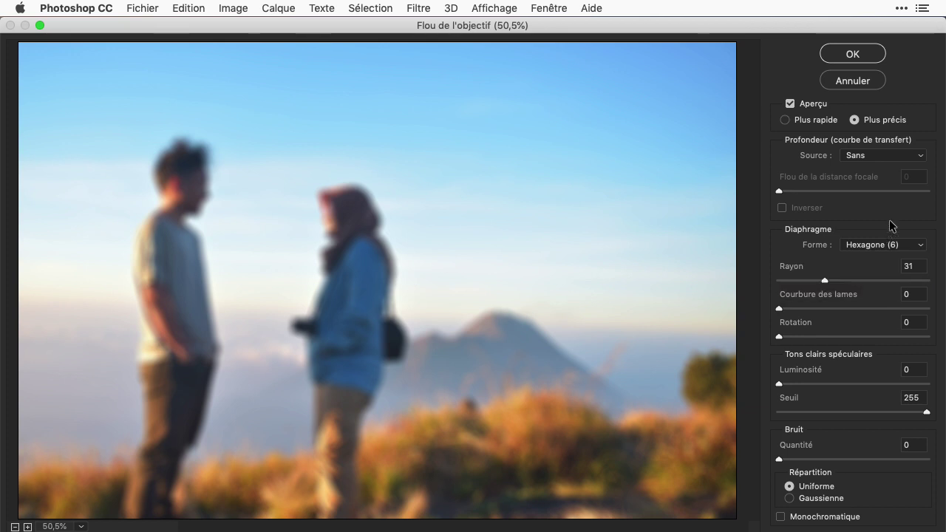
Set the depth map source of the lens blur to the profondeur channel.
click(877, 152)
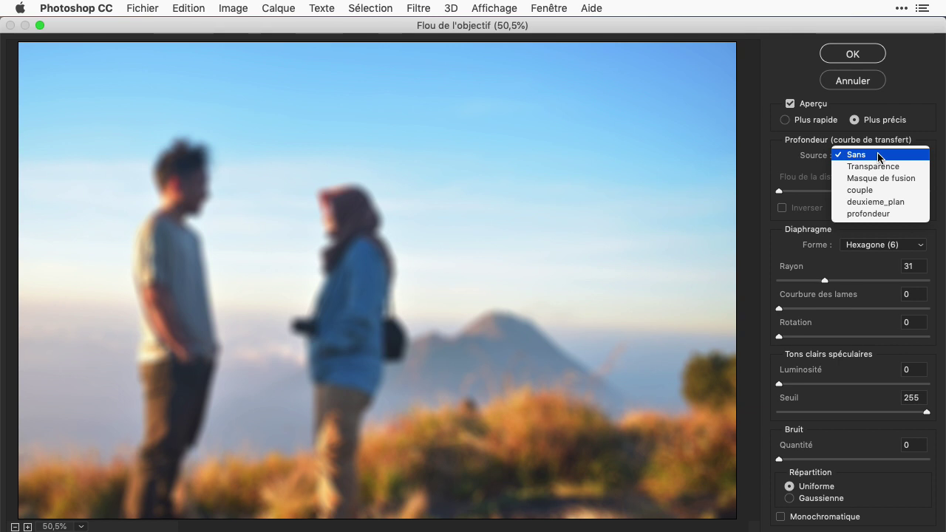
key(Down)
key(Down)
key(Down)
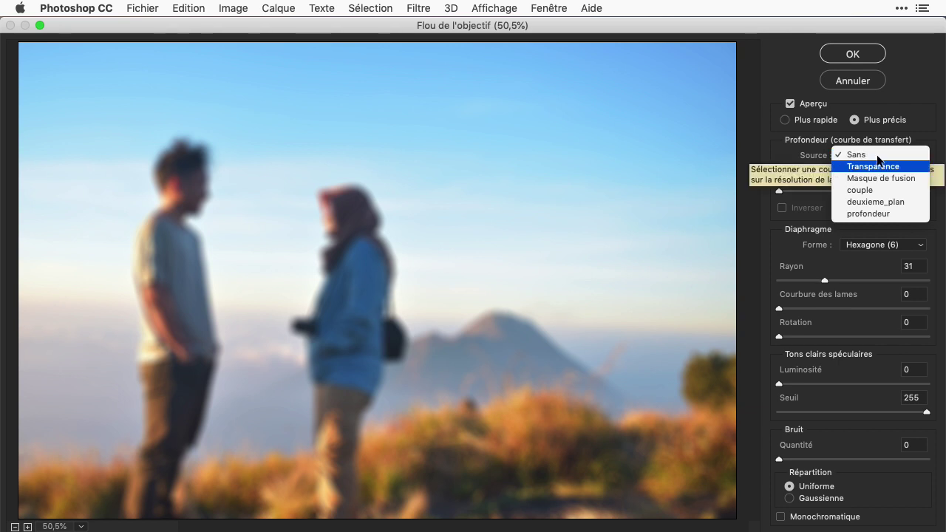
key(Down)
key(Down)
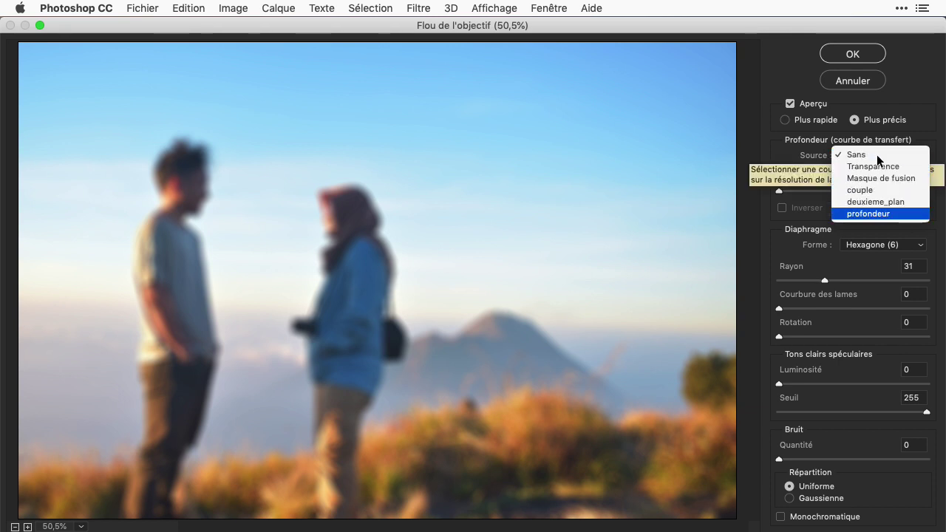
key(Return)
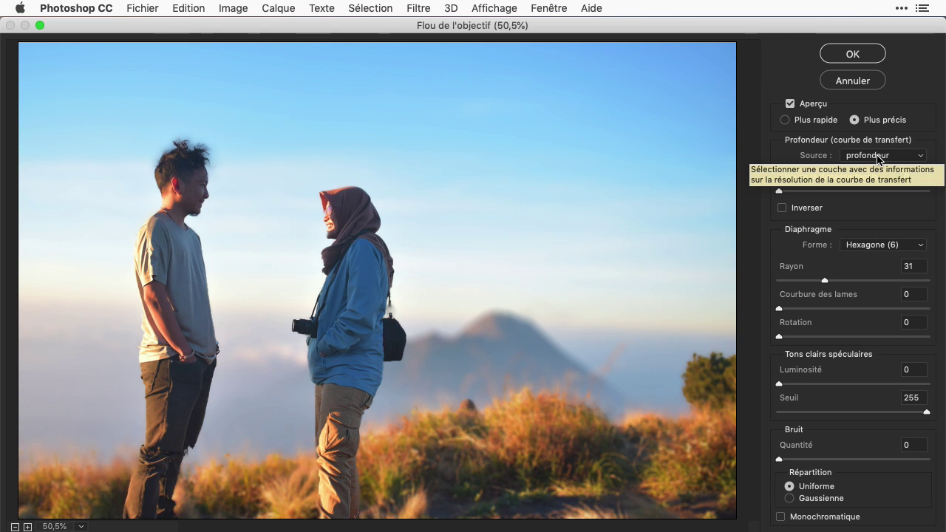